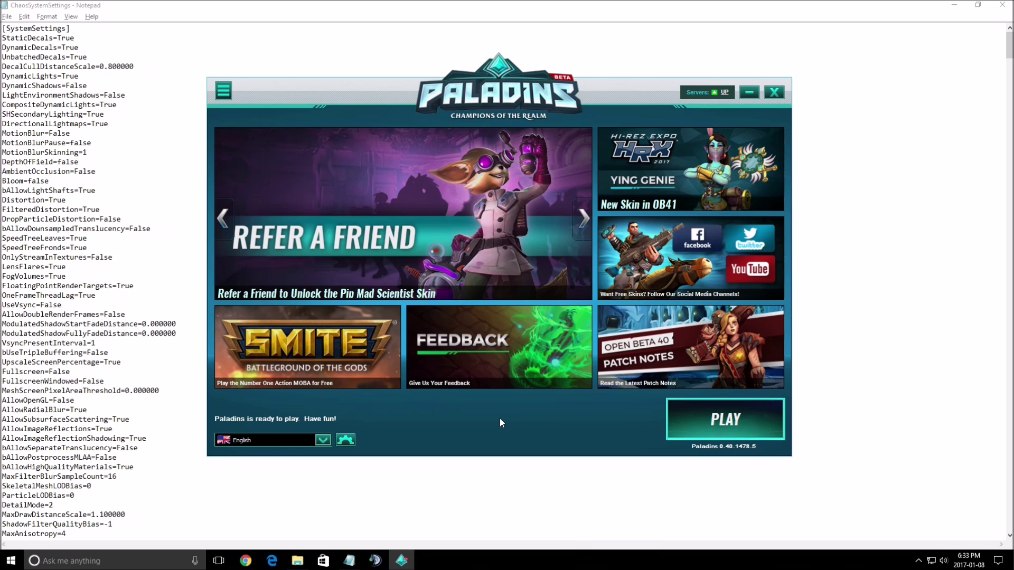
In the launcher's Settings, confirm the launch options read -nosplash -USEALLAVAILABLECORES and apply them
{"action": "left_click", "coordinate": [225, 95]}
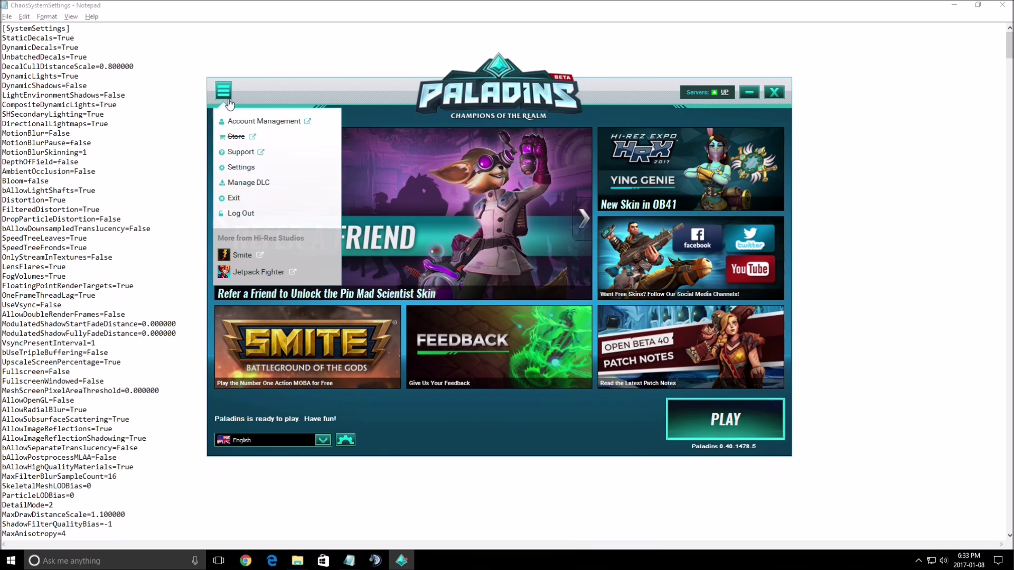
{"action": "left_click", "coordinate": [258, 168]}
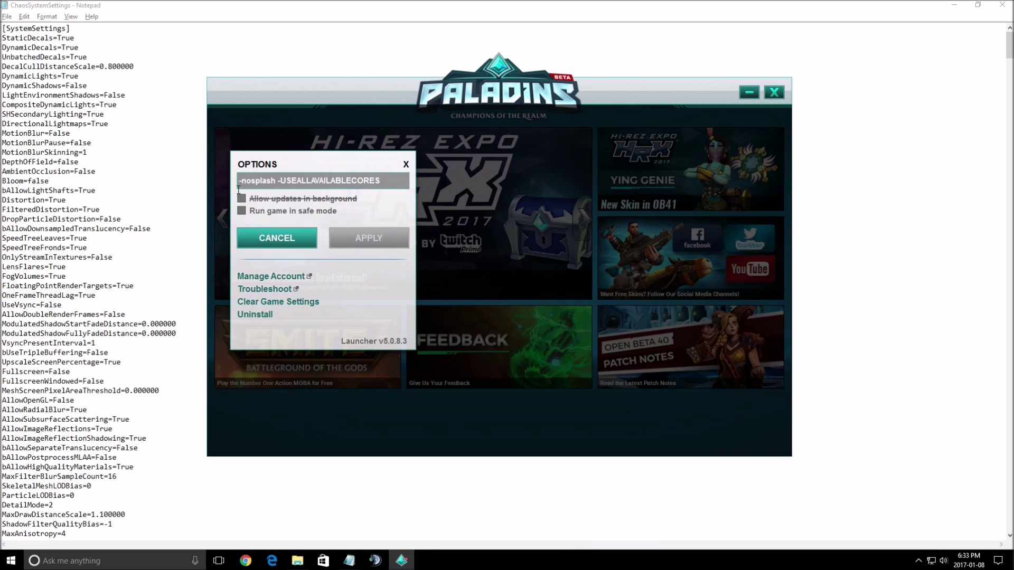
{"action": "left_click", "coordinate": [285, 181]}
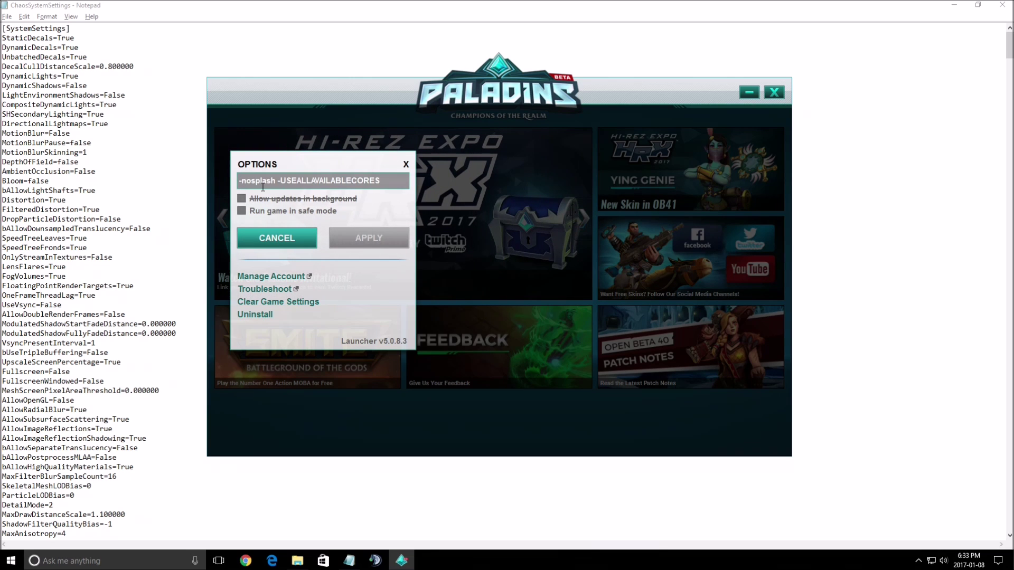
{"action": "double_click", "coordinate": [258, 181]}
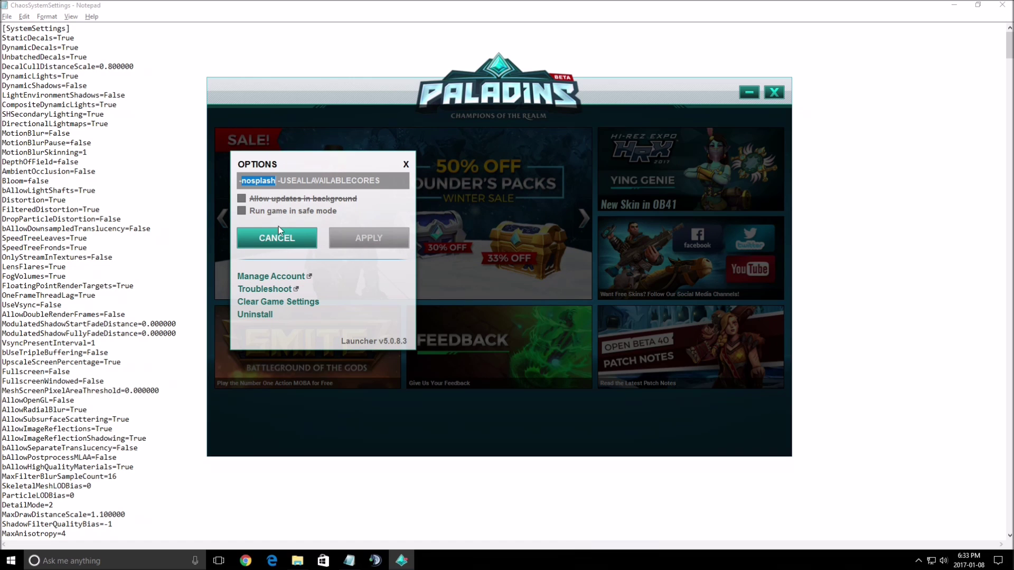
{"action": "left_click", "coordinate": [311, 178]}
{"action": "double_click", "coordinate": [311, 177]}
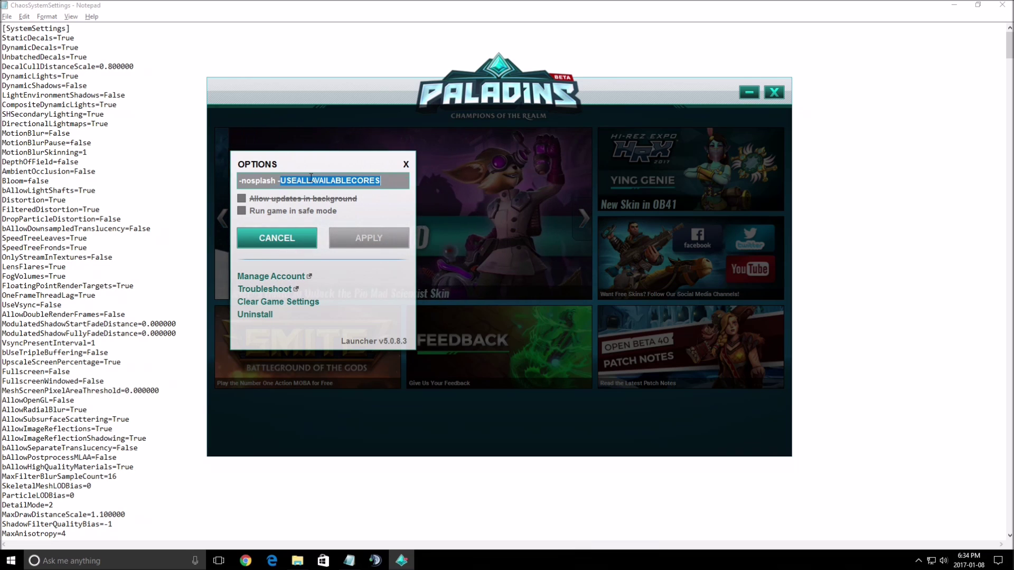
{"action": "left_click", "coordinate": [365, 239]}
Close the Paladins launcher and open ChaosSystemSettings from the ChaosGame Config folder in Notepad
{"action": "left_click", "coordinate": [774, 95]}
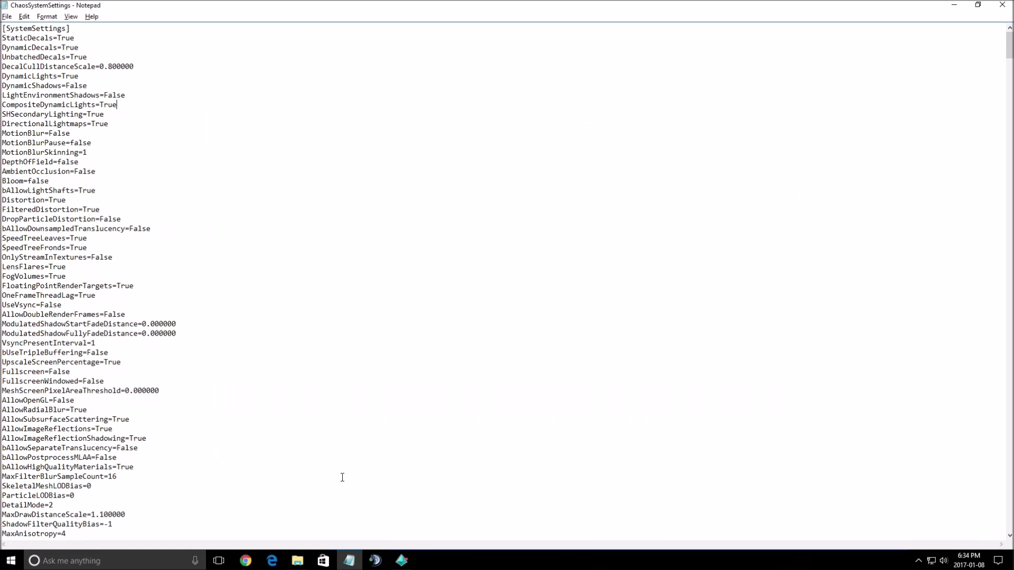
{"action": "left_click", "coordinate": [298, 563]}
{"action": "left_click", "coordinate": [471, 348]}
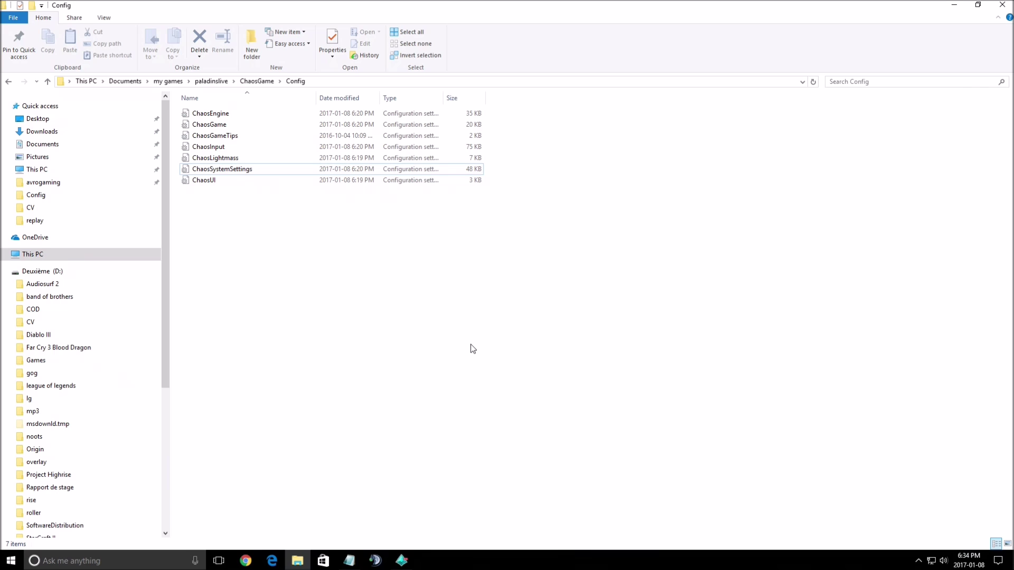
{"action": "double_click", "coordinate": [233, 173]}
{"action": "left_click", "coordinate": [650, 127]}
{"action": "left_click", "coordinate": [409, 238]}
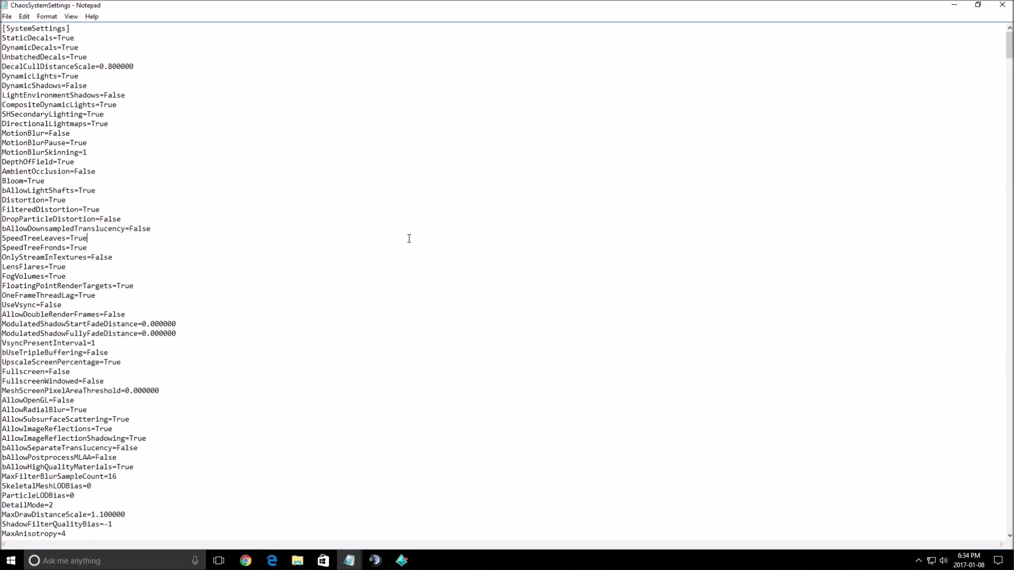
{"action": "scroll", "coordinate": [406, 240], "scroll_direction": "down", "scroll_amount": 20}
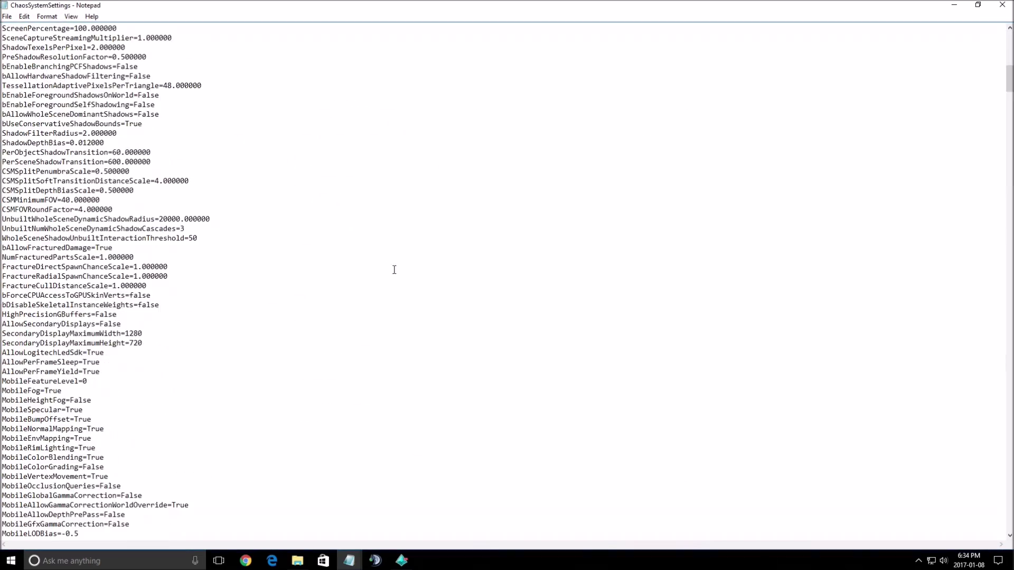
{"action": "scroll", "coordinate": [381, 273], "scroll_direction": "down", "scroll_amount": 20}
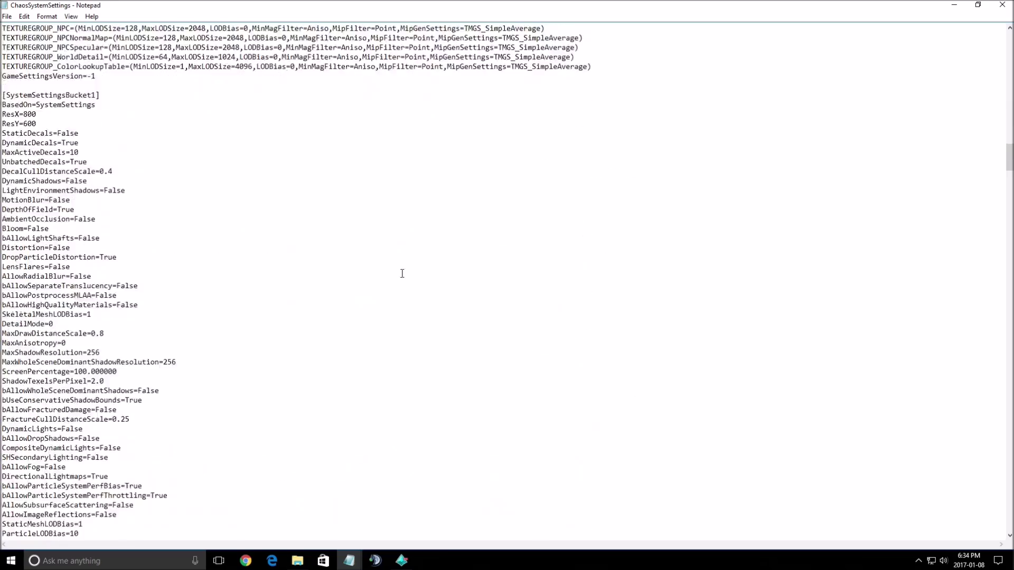
{"action": "scroll", "coordinate": [396, 268], "scroll_direction": "down", "scroll_amount": 20}
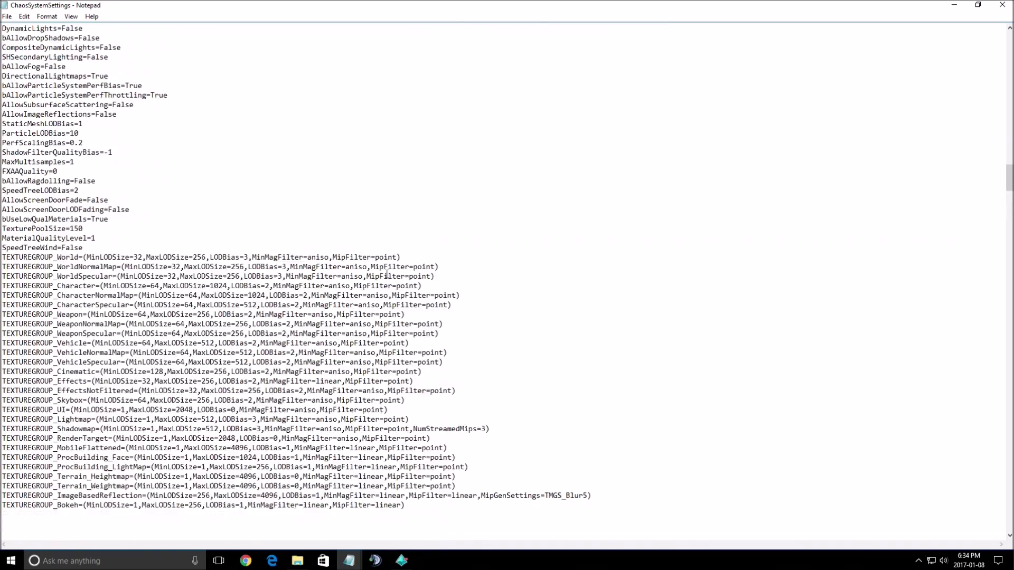
{"action": "scroll", "coordinate": [349, 243], "scroll_direction": "up", "scroll_amount": 3}
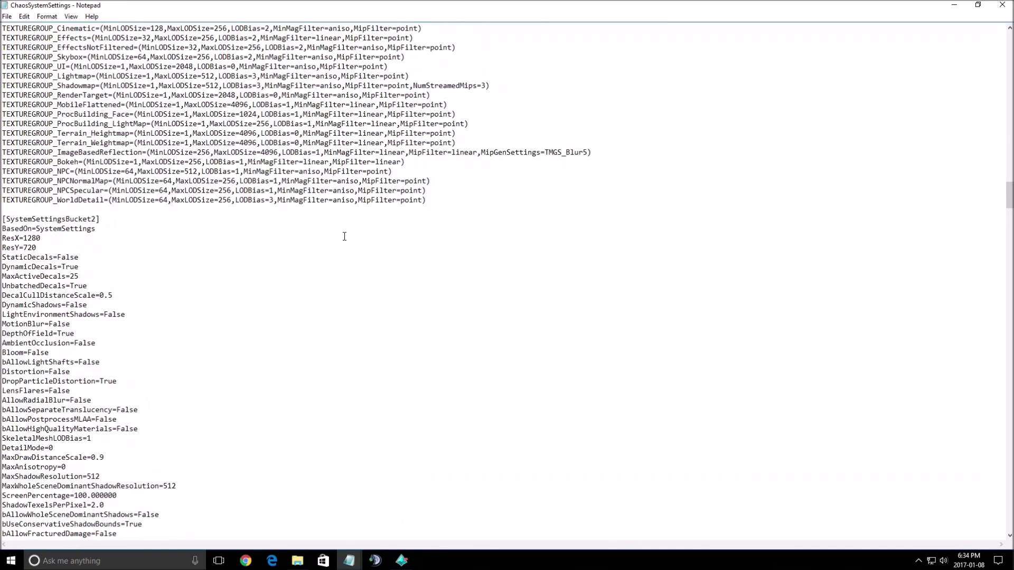
{"action": "scroll", "coordinate": [481, 212], "scroll_direction": "down", "scroll_amount": 20}
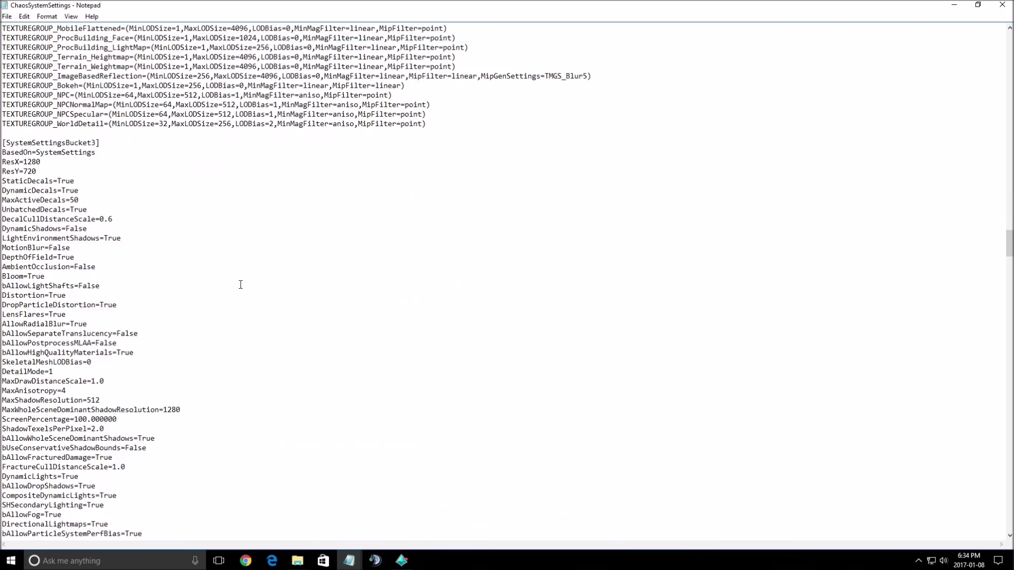
{"action": "left_click_drag", "start_coordinate": [442, 233], "coordinate": [30, 108]}
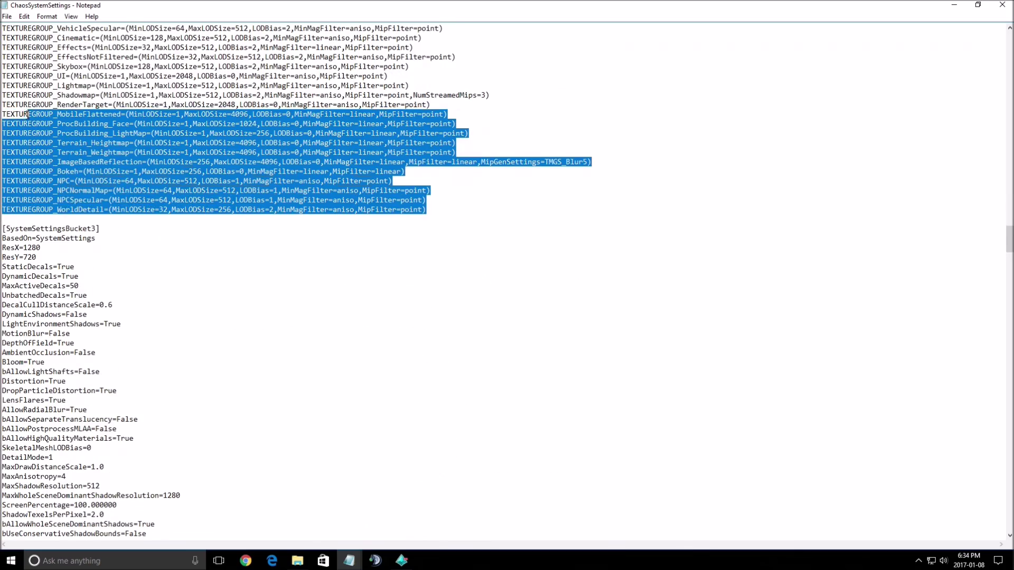
{"action": "scroll", "coordinate": [192, 258], "scroll_direction": "down", "scroll_amount": 6}
{"action": "scroll", "coordinate": [192, 257], "scroll_direction": "down", "scroll_amount": 14}
{"action": "scroll", "coordinate": [149, 191], "scroll_direction": "down", "scroll_amount": 4}
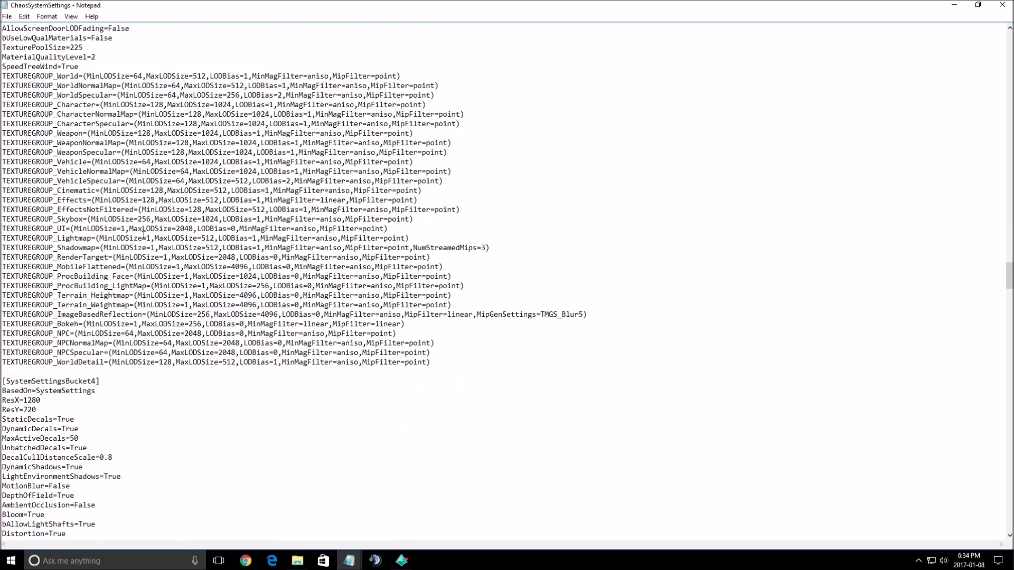
{"action": "scroll", "coordinate": [405, 367], "scroll_direction": "down", "scroll_amount": 13}
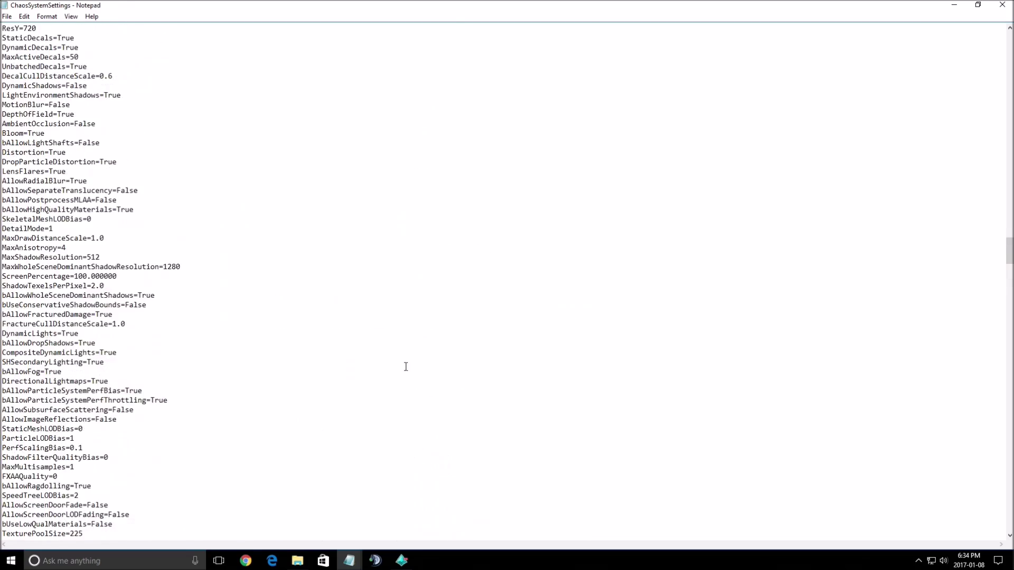
{"action": "scroll", "coordinate": [857, 243], "scroll_direction": "up", "scroll_amount": 20}
{"action": "left_click_drag", "start_coordinate": [1009, 241], "coordinate": [996, 43]}
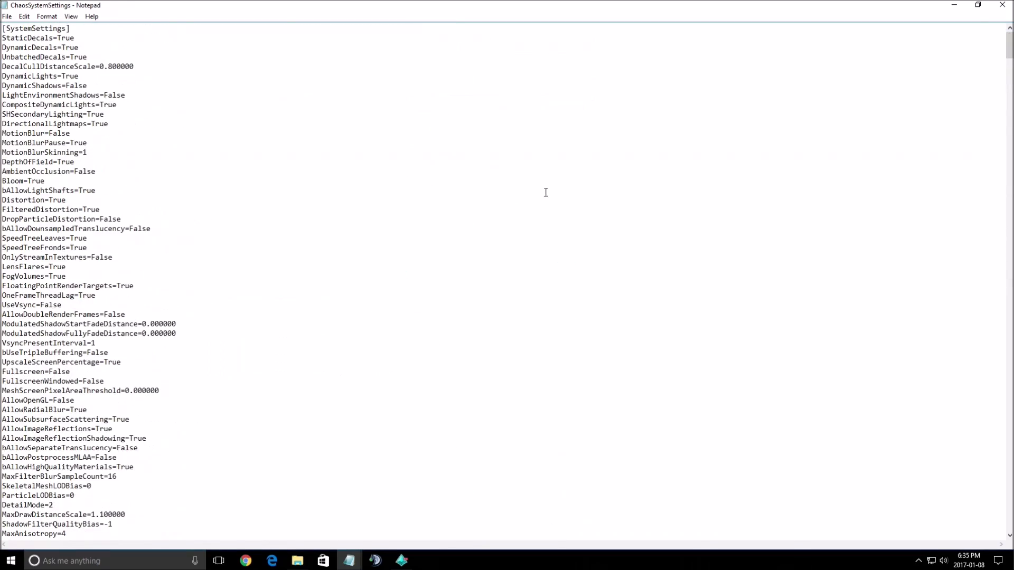
{"action": "left_click", "coordinate": [505, 180]}
Search the file for 'shadows', step through its matches, then return to the top
{"action": "key", "text": "ctrl+f"}
{"action": "type", "text": "shadows"}
{"action": "key", "text": "Return"}
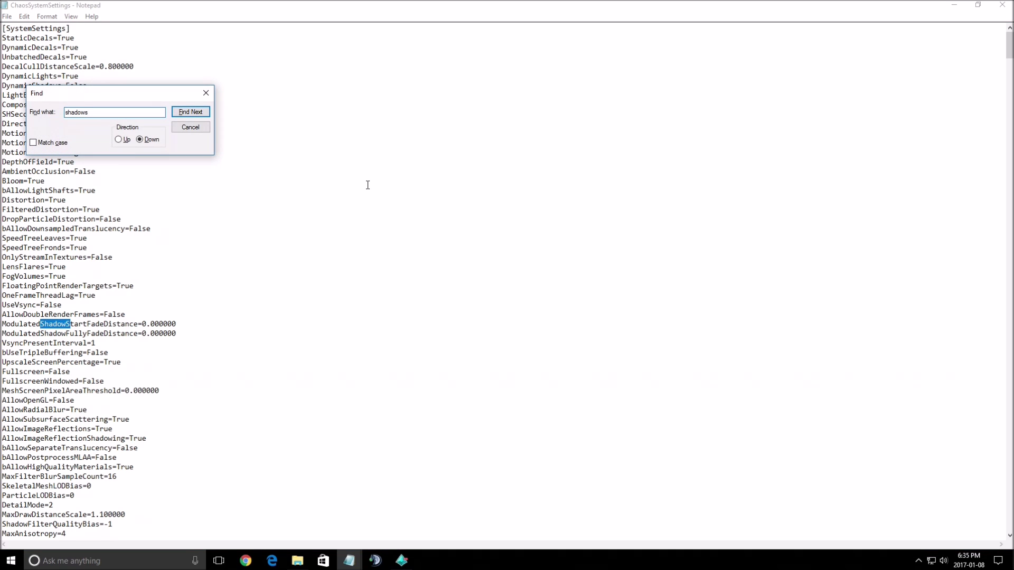
{"action": "key", "text": "Return"}
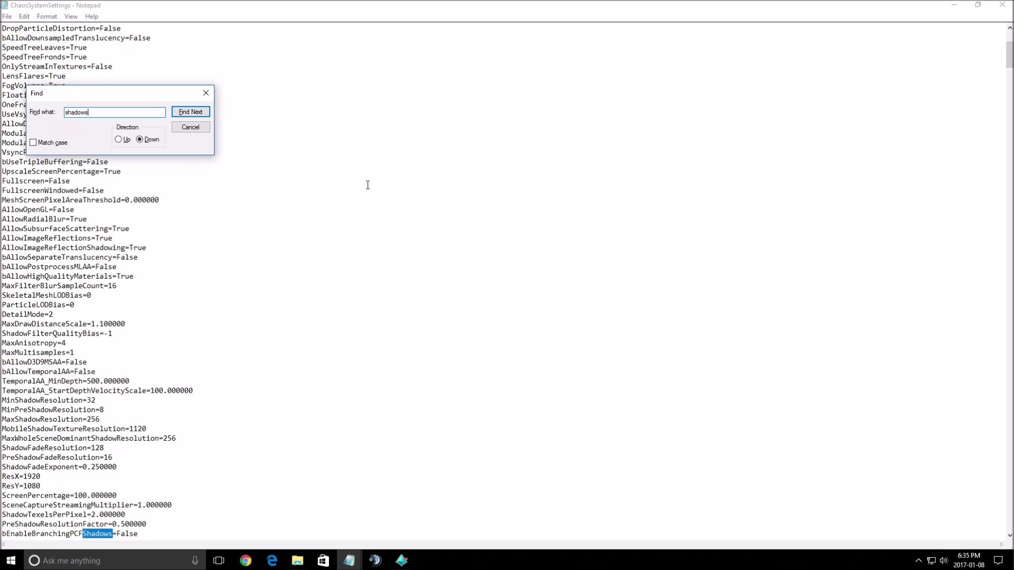
{"action": "scroll", "coordinate": [368, 185], "scroll_direction": "down", "scroll_amount": 3}
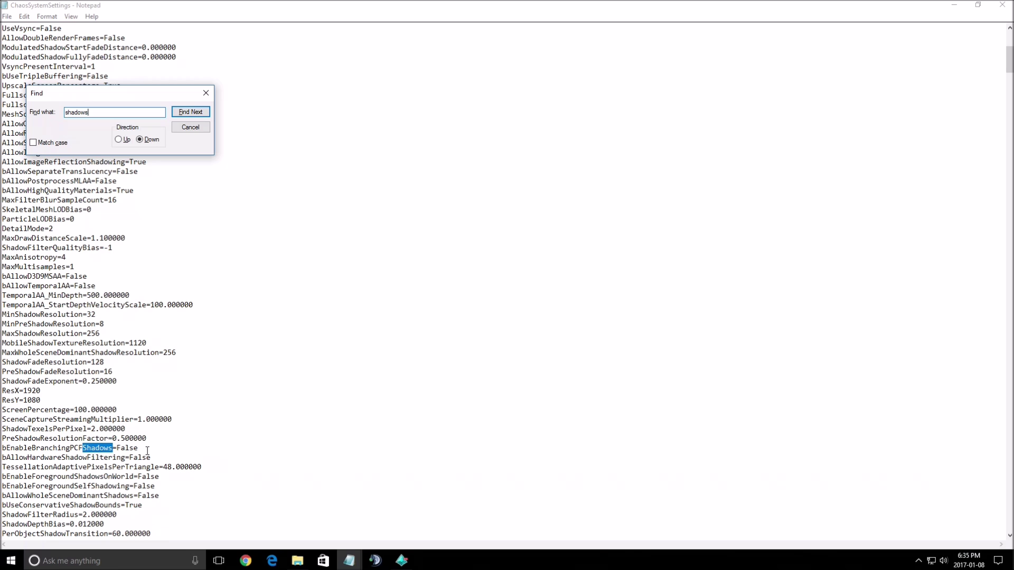
{"action": "key", "text": "Return"}
{"action": "key", "text": "Return"}
{"action": "key", "text": "Return"}
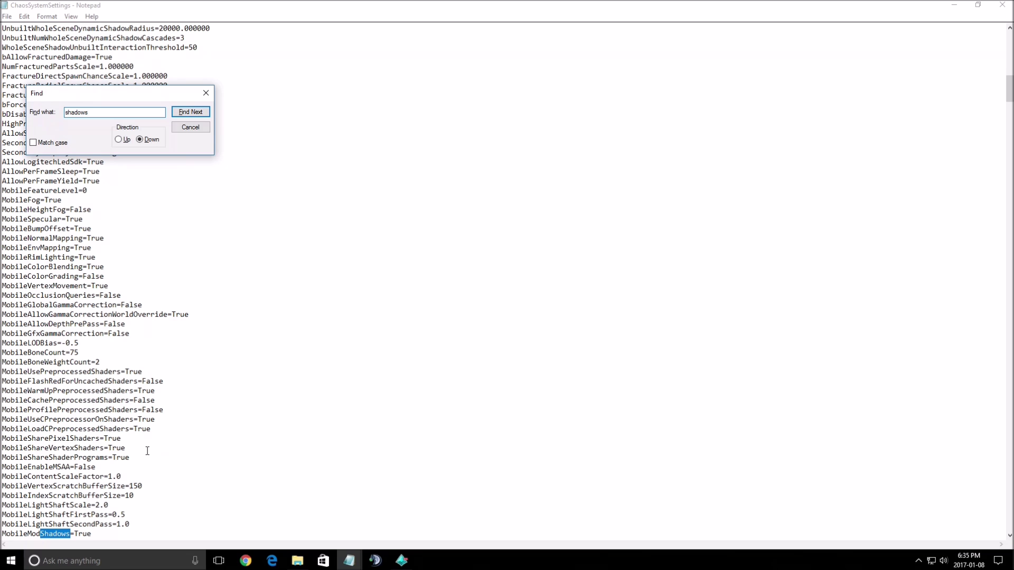
{"action": "scroll", "coordinate": [147, 450], "scroll_direction": "down", "scroll_amount": 1}
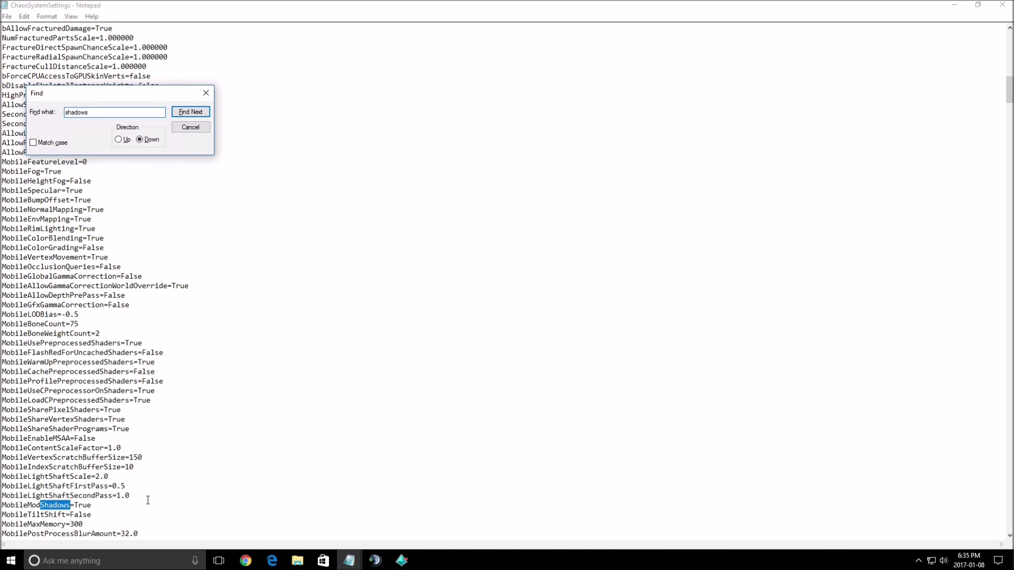
{"action": "key", "text": "Return"}
{"action": "key", "text": "Return"}
{"action": "key", "text": "Return"}
{"action": "key", "text": "Return"}
{"action": "key", "text": "Return"}
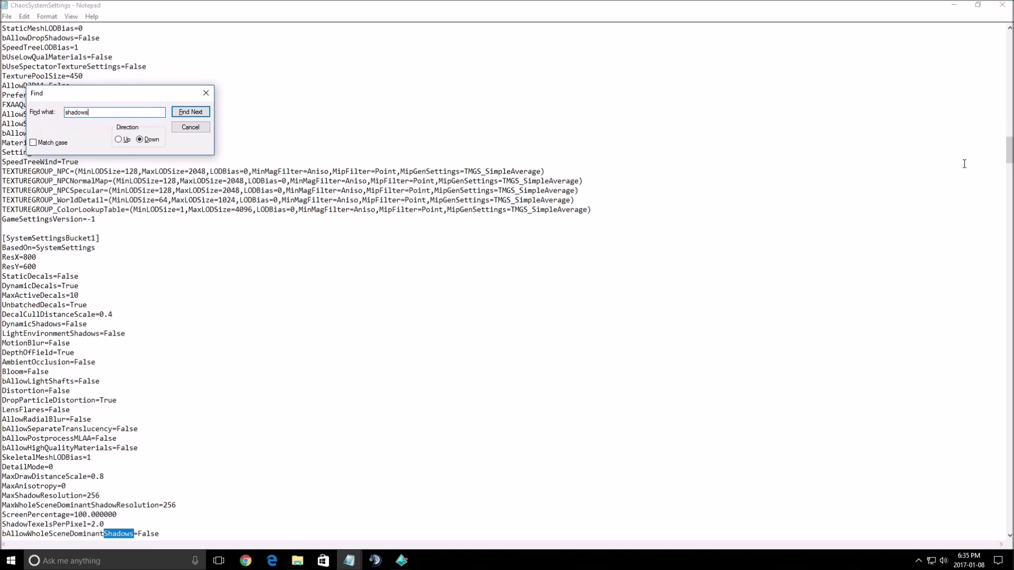
{"action": "left_click_drag", "start_coordinate": [1009, 151], "coordinate": [1008, 45]}
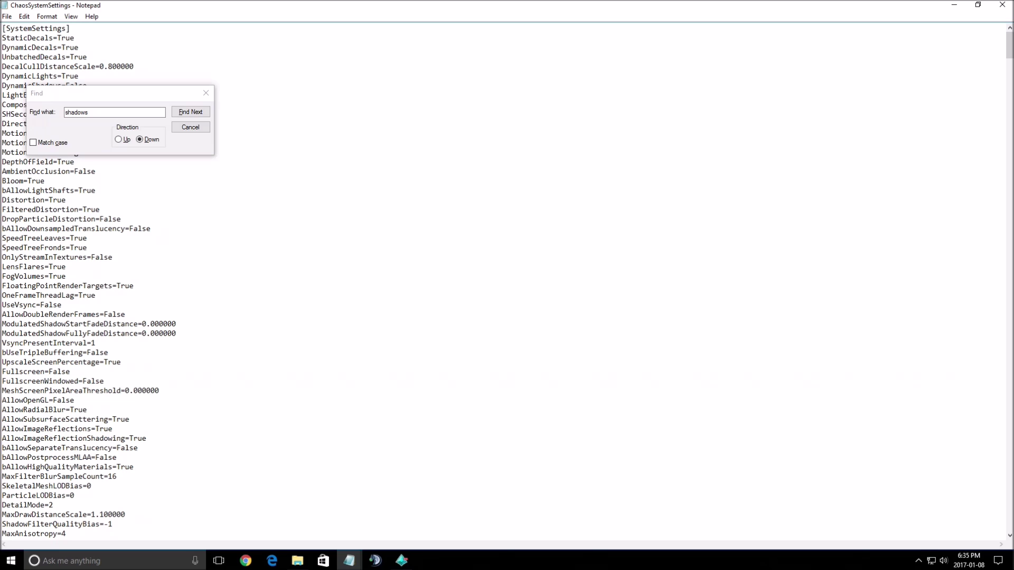
Search for 'dynamic' and step through the matches down to DynamicShadows in SystemSettingsBucket3
{"action": "key", "text": "ctrl+f"}
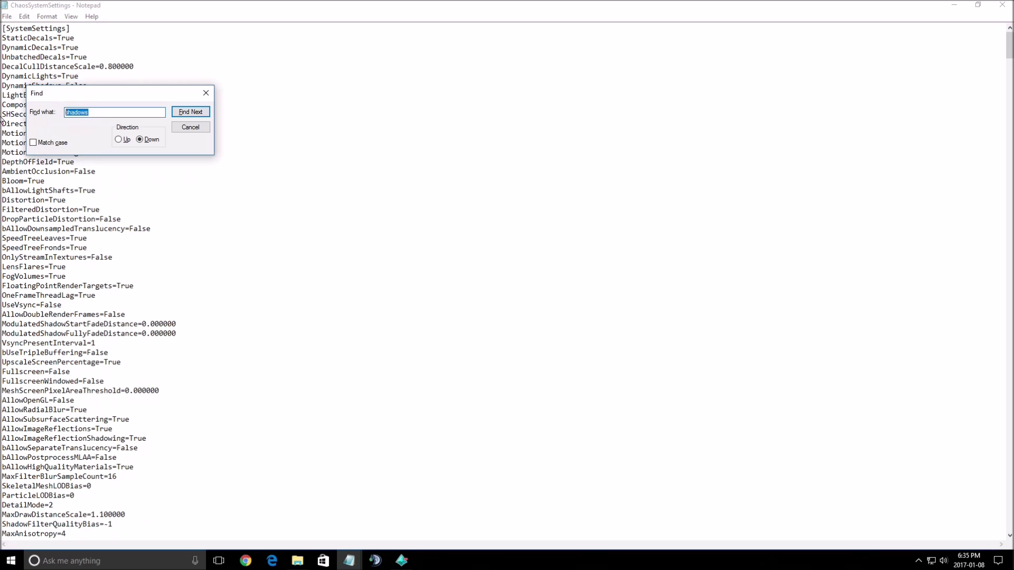
{"action": "type", "text": "dynamic"}
{"action": "key", "text": "Return"}
{"action": "left_click_drag", "start_coordinate": [106, 93], "coordinate": [317, 79]}
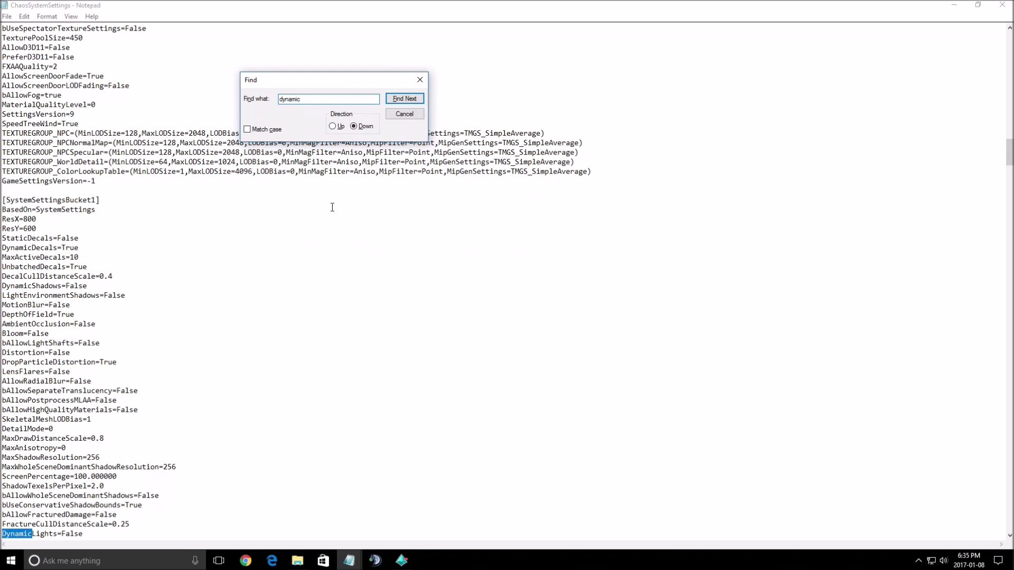
{"action": "key", "text": "Return"}
{"action": "key", "text": "Return"}
{"action": "key", "text": "Return"}
{"action": "key", "text": "Return"}
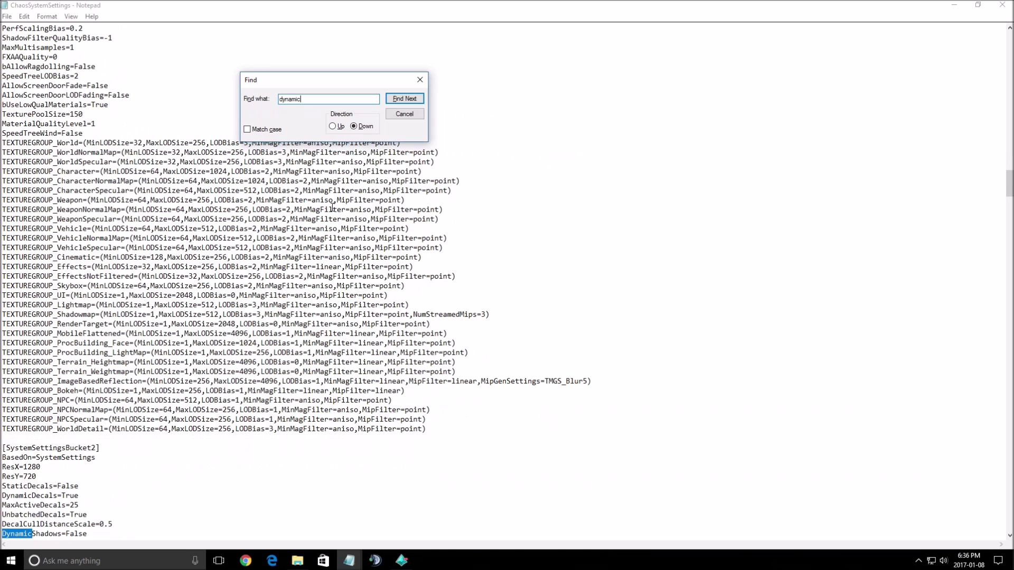
{"action": "key", "text": "Return"}
{"action": "key", "text": "Return"}
{"action": "key", "text": "Return"}
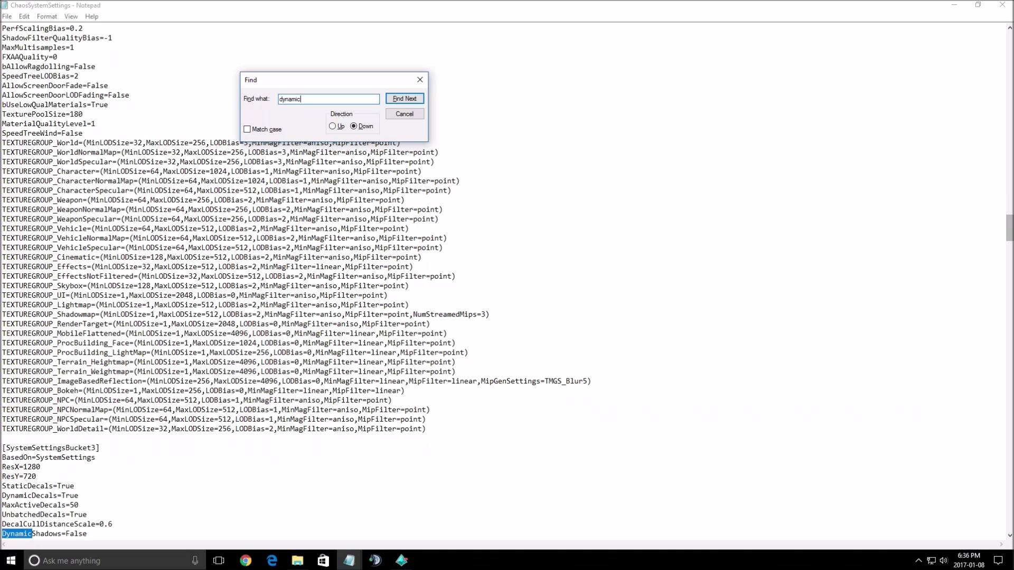
{"action": "scroll", "coordinate": [122, 98], "scroll_direction": "up", "scroll_amount": 20}
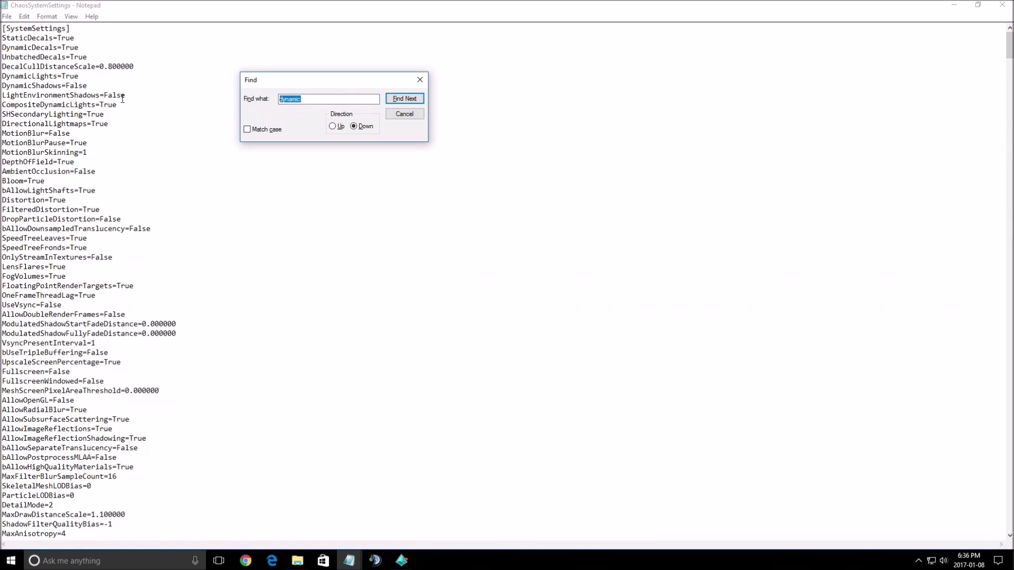
Search for 'particle', stepping through three matches, then close the search
{"action": "type", "text": "particle"}
{"action": "key", "text": "Return"}
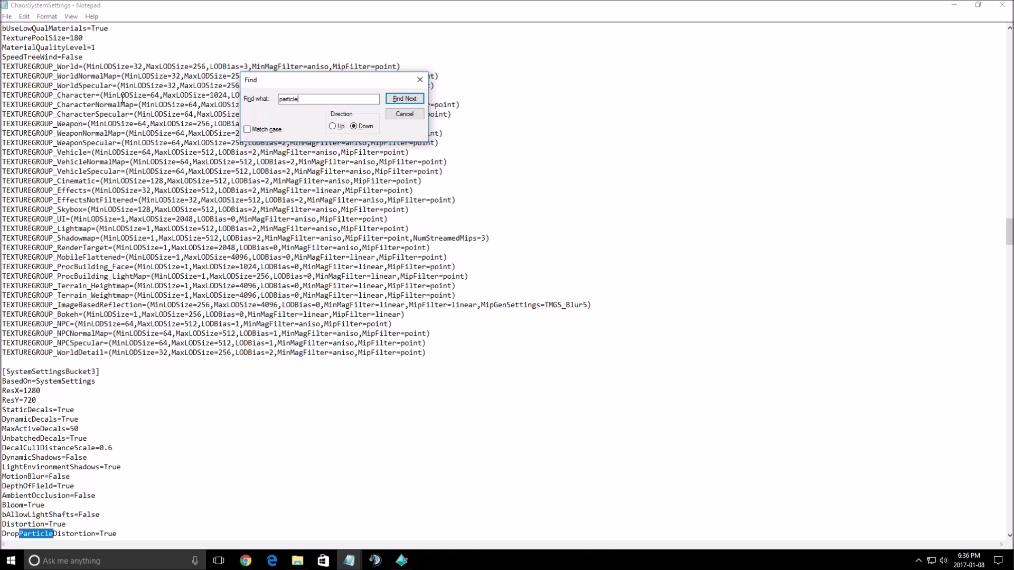
{"action": "key", "text": "Return"}
{"action": "key", "text": "Return"}
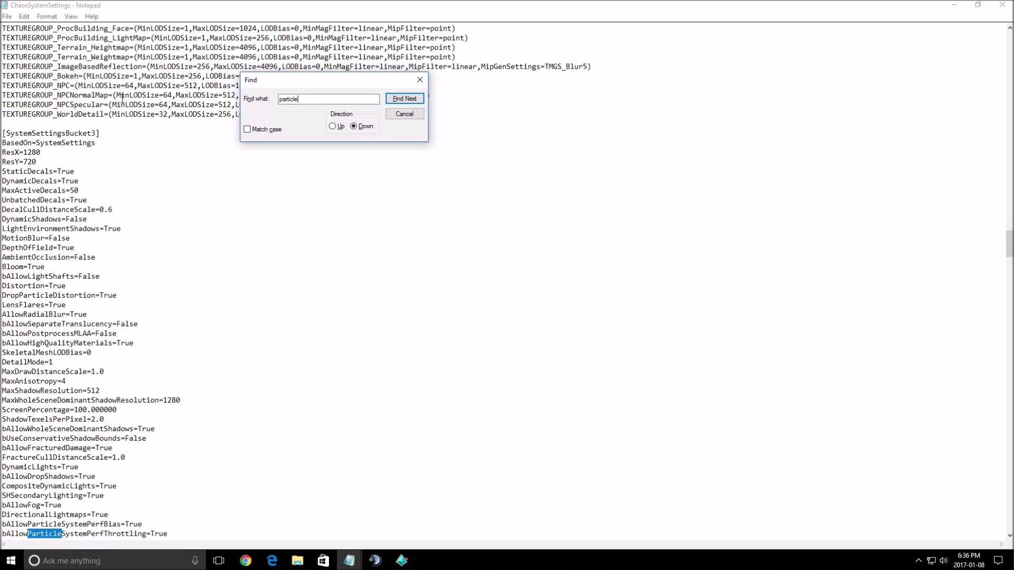
{"action": "key", "text": "Return"}
{"action": "key", "text": "Return"}
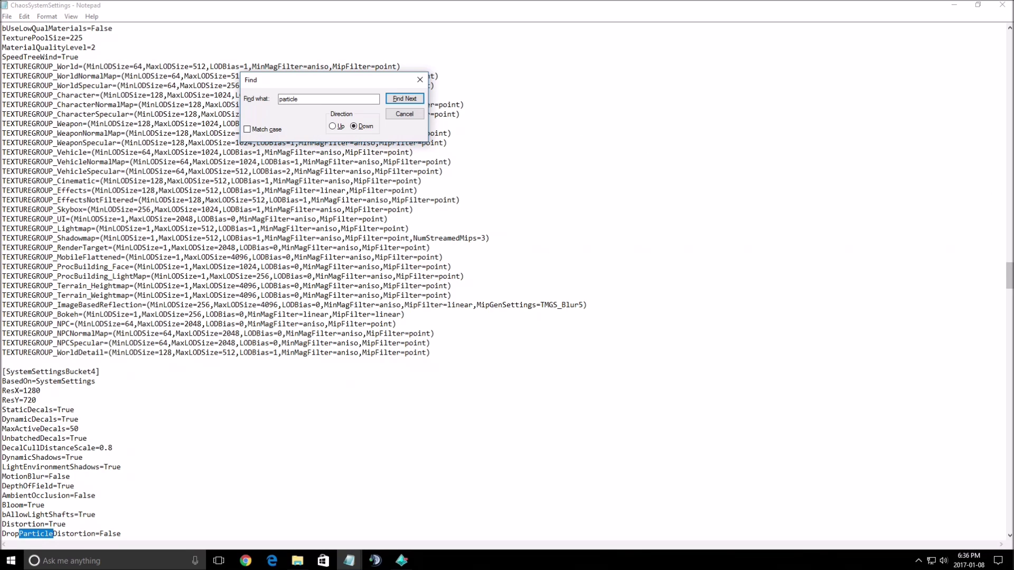
{"action": "left_click", "coordinate": [456, 89]}
{"action": "scroll", "coordinate": [456, 88], "scroll_direction": "up", "scroll_amount": 20}
{"action": "left_click", "coordinate": [420, 80]}
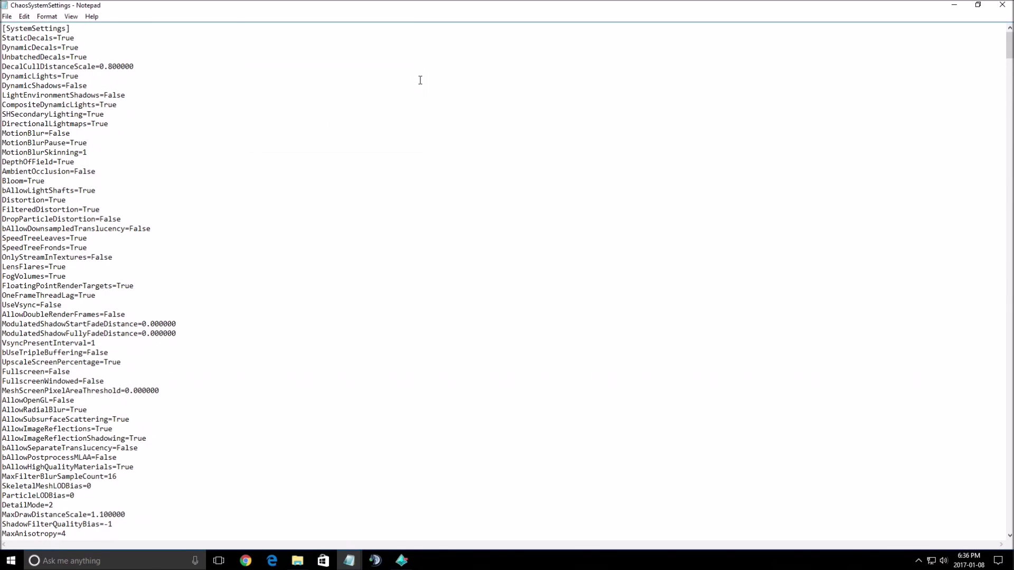
Search for 'reflection' to reach AllowImageReflections, then return to the file's top
{"action": "key", "text": "ctrl+f"}
{"action": "type", "text": "reflection"}
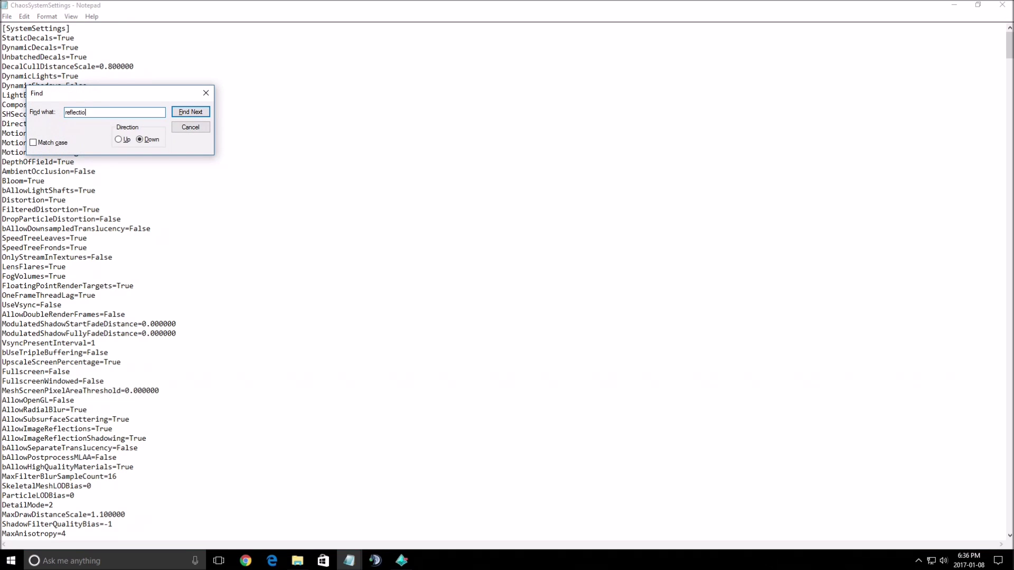
{"action": "key", "text": "Return"}
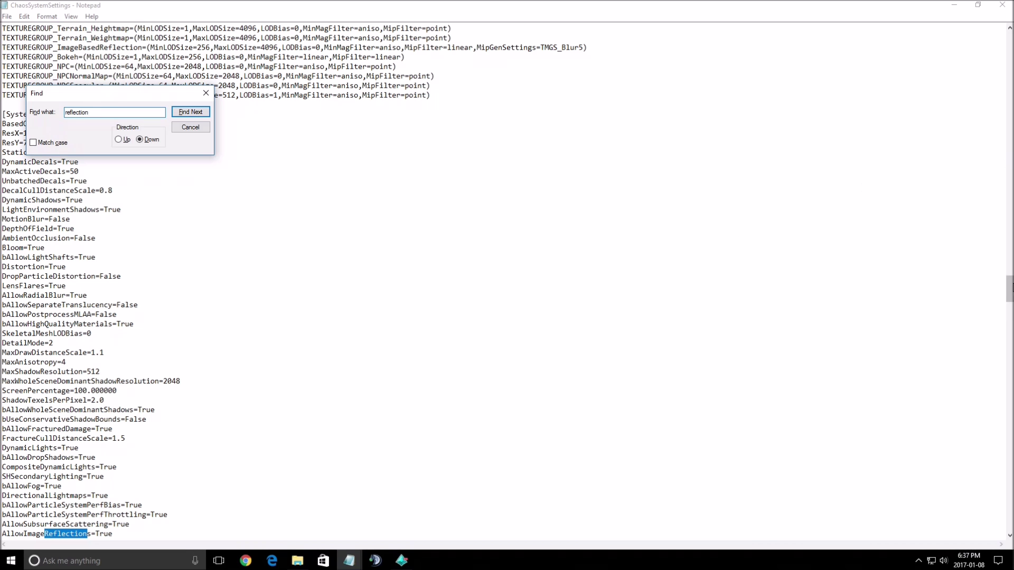
{"action": "left_click_drag", "start_coordinate": [1008, 289], "coordinate": [859, 29]}
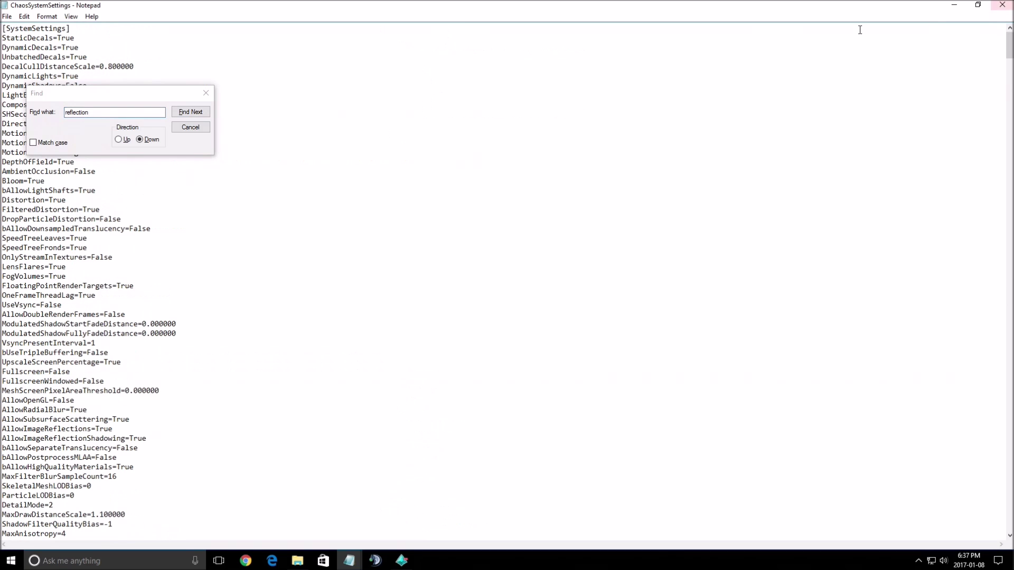
{"action": "left_click", "coordinate": [190, 127]}
Change DepthOfField and Bloom from True to false in the [SystemSettings] section
{"action": "left_click", "coordinate": [216, 125]}
{"action": "left_click", "coordinate": [100, 159]}
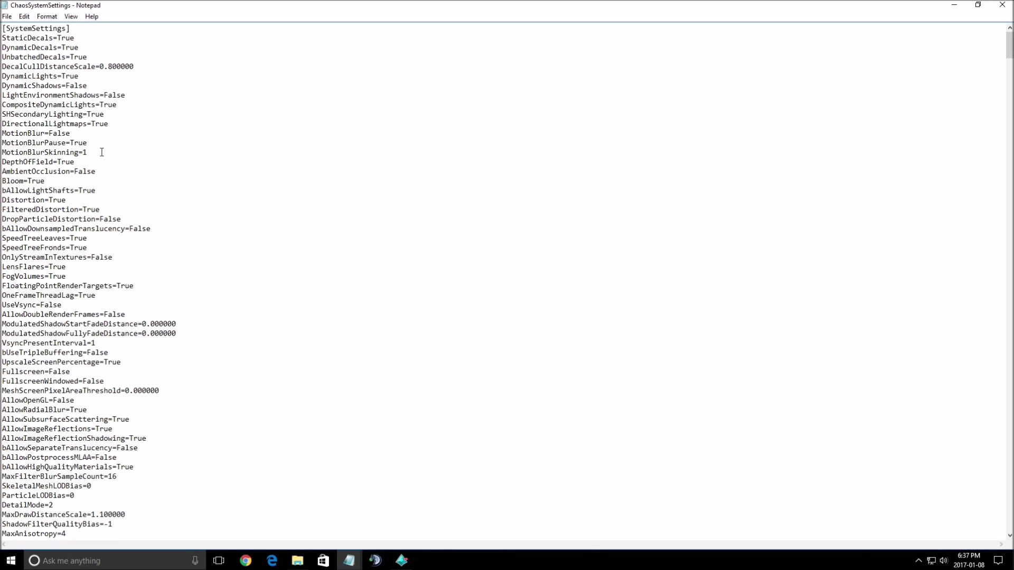
{"action": "key", "text": "BackSpace"}
{"action": "key", "text": "BackSpace"}
{"action": "key", "text": "BackSpace"}
{"action": "key", "text": "BackSpace"}
{"action": "type", "text": "false"}
{"action": "left_click", "coordinate": [53, 182]}
{"action": "key", "text": "BackSpace"}
{"action": "key", "text": "BackSpace"}
{"action": "key", "text": "BackSpace"}
{"action": "type", "text": "f"}
{"action": "key", "text": "BackSpace"}
{"action": "key", "text": "BackSpace"}
{"action": "type", "text": "false"}
Scroll down from the FilteredDistortion line through the remaining settings
{"action": "left_click", "coordinate": [102, 210]}
{"action": "scroll", "coordinate": [94, 248], "scroll_direction": "down", "scroll_amount": 2}
{"action": "scroll", "coordinate": [94, 254], "scroll_direction": "down", "scroll_amount": 3}
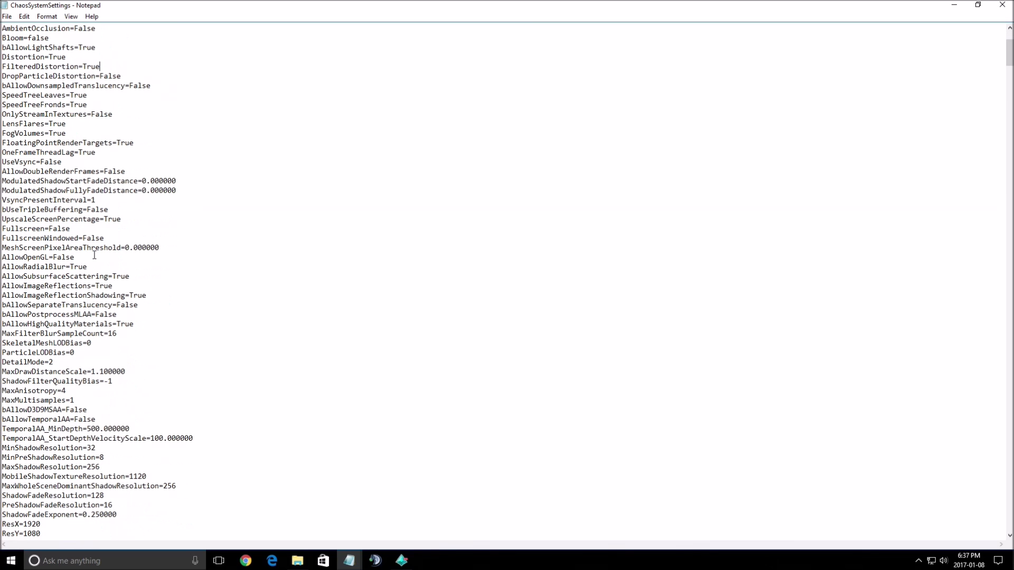
{"action": "scroll", "coordinate": [94, 255], "scroll_direction": "down", "scroll_amount": 7}
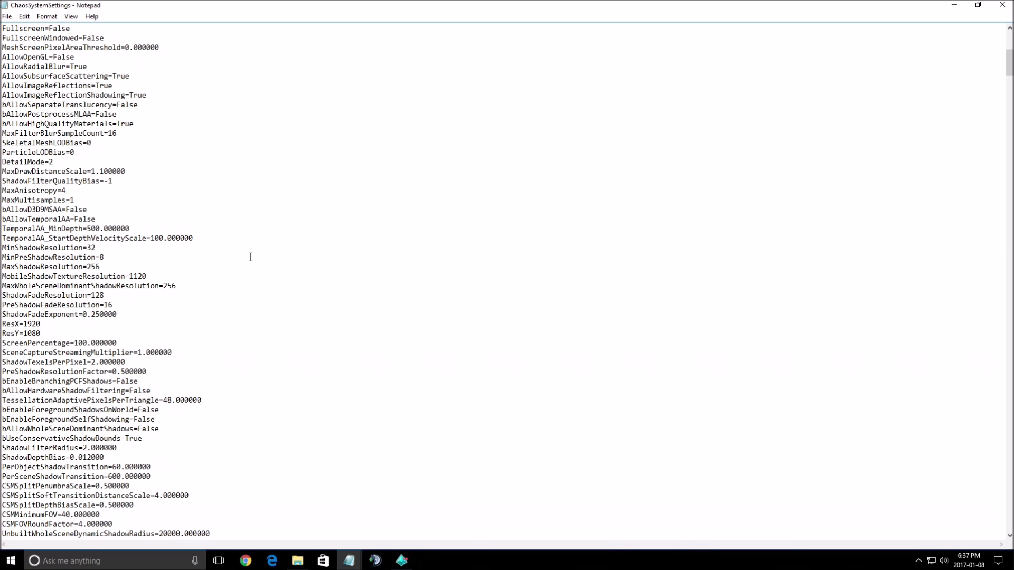
{"action": "scroll", "coordinate": [199, 278], "scroll_direction": "down", "scroll_amount": 2}
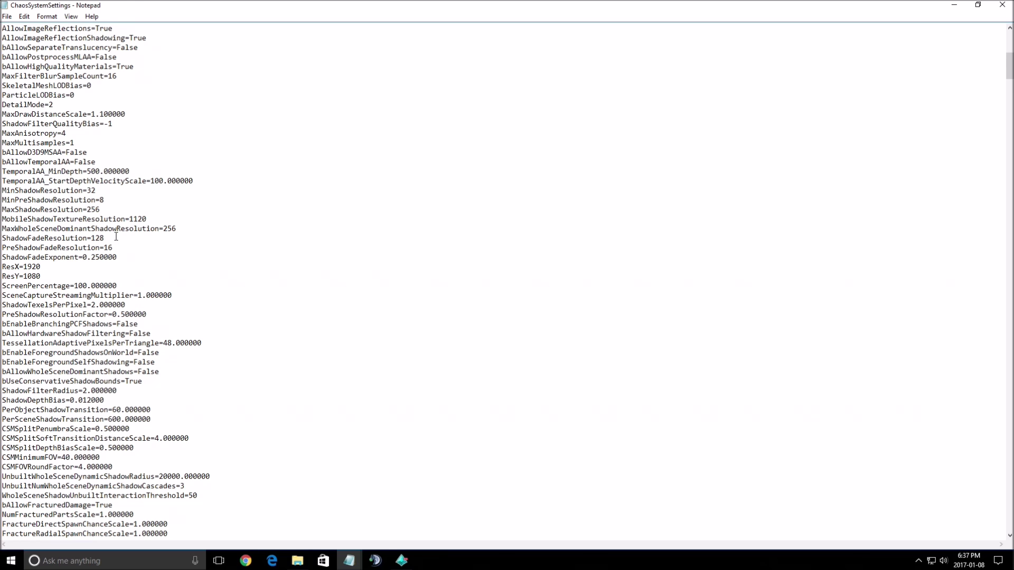
{"action": "scroll", "coordinate": [116, 237], "scroll_direction": "down", "scroll_amount": 6}
{"action": "scroll", "coordinate": [174, 202], "scroll_direction": "up", "scroll_amount": 20}
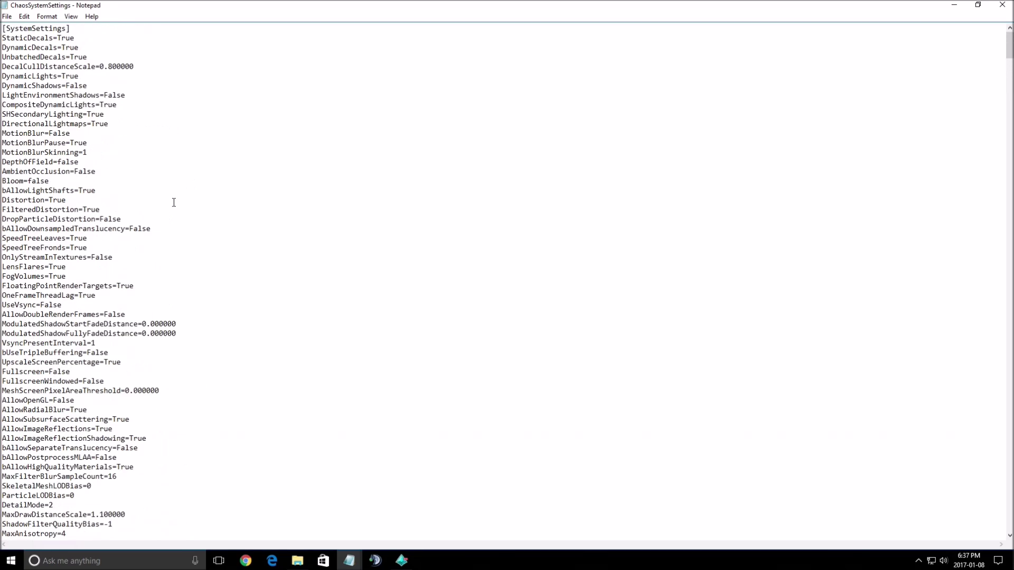
{"action": "scroll", "coordinate": [174, 203], "scroll_direction": "down", "scroll_amount": 17}
{"action": "scroll", "coordinate": [159, 218], "scroll_direction": "up", "scroll_amount": 9}
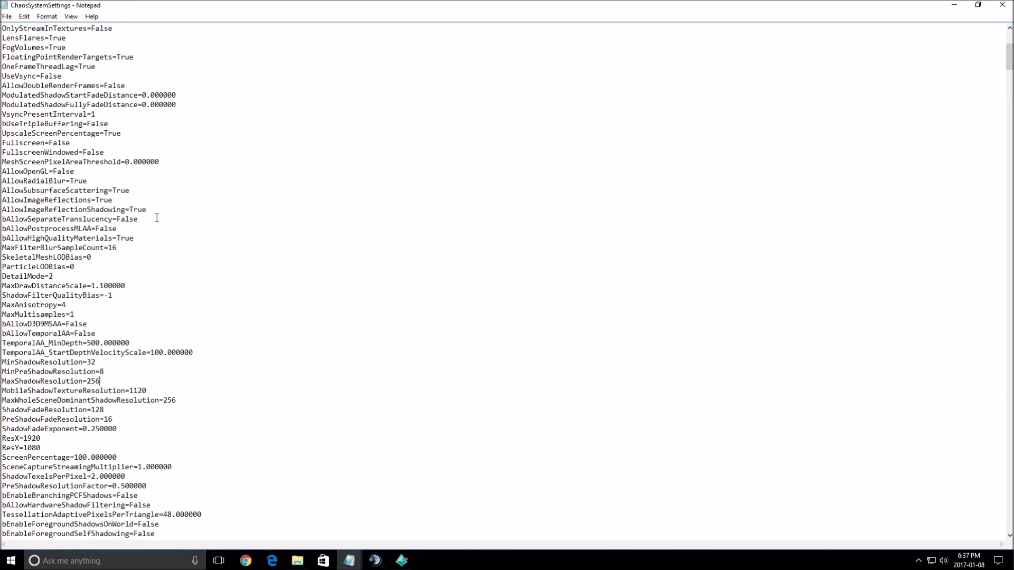
{"action": "scroll", "coordinate": [157, 218], "scroll_direction": "up", "scroll_amount": 3}
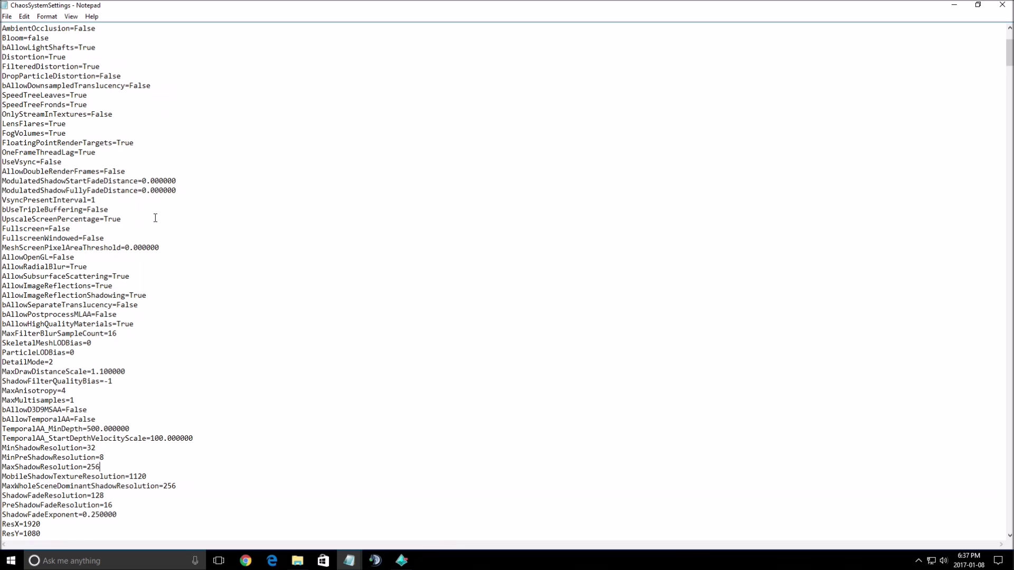
{"action": "scroll", "coordinate": [155, 218], "scroll_direction": "down", "scroll_amount": 17}
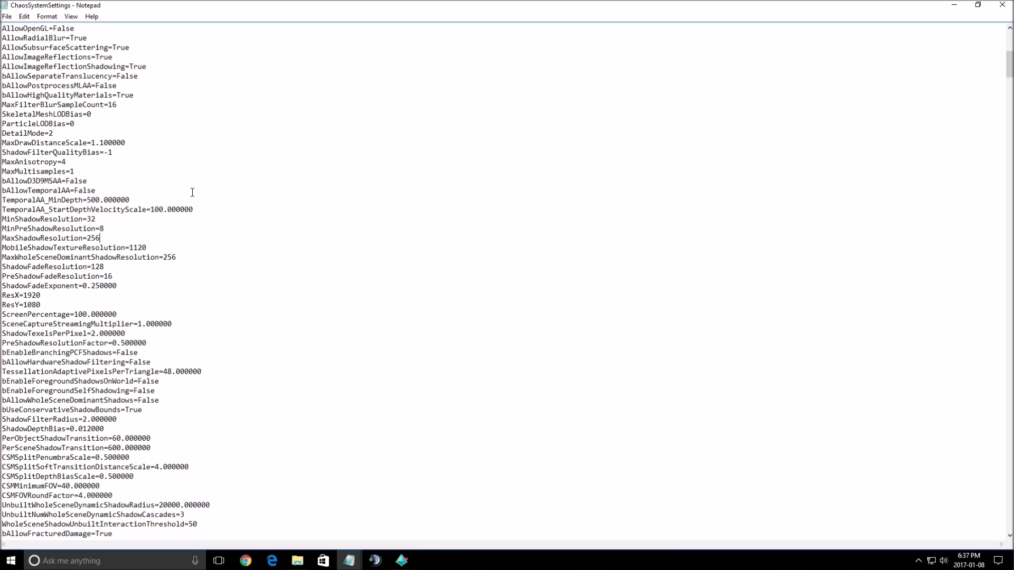
{"action": "scroll", "coordinate": [190, 194], "scroll_direction": "up", "scroll_amount": 17}
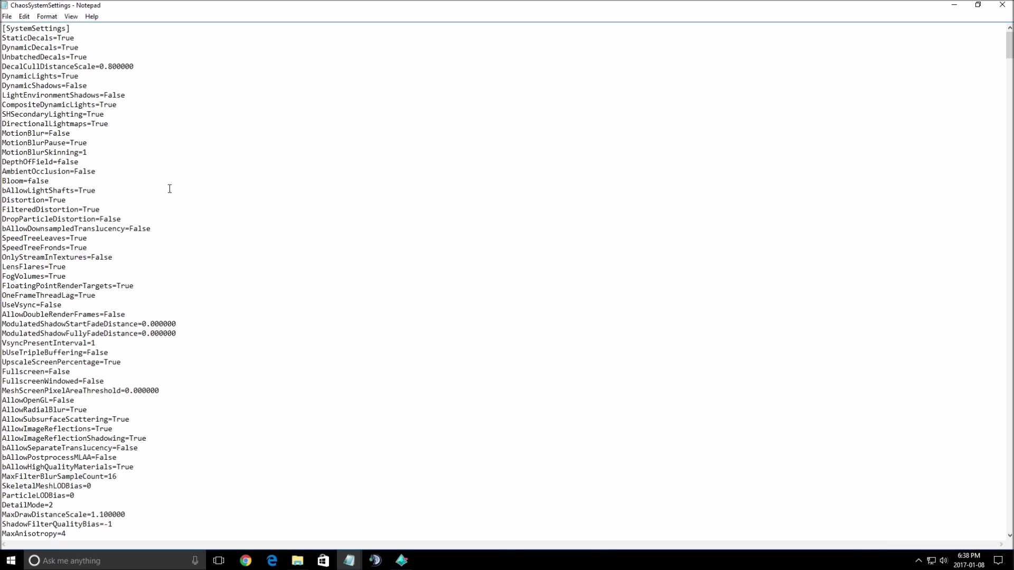
{"action": "scroll", "coordinate": [170, 188], "scroll_direction": "down", "scroll_amount": 20}
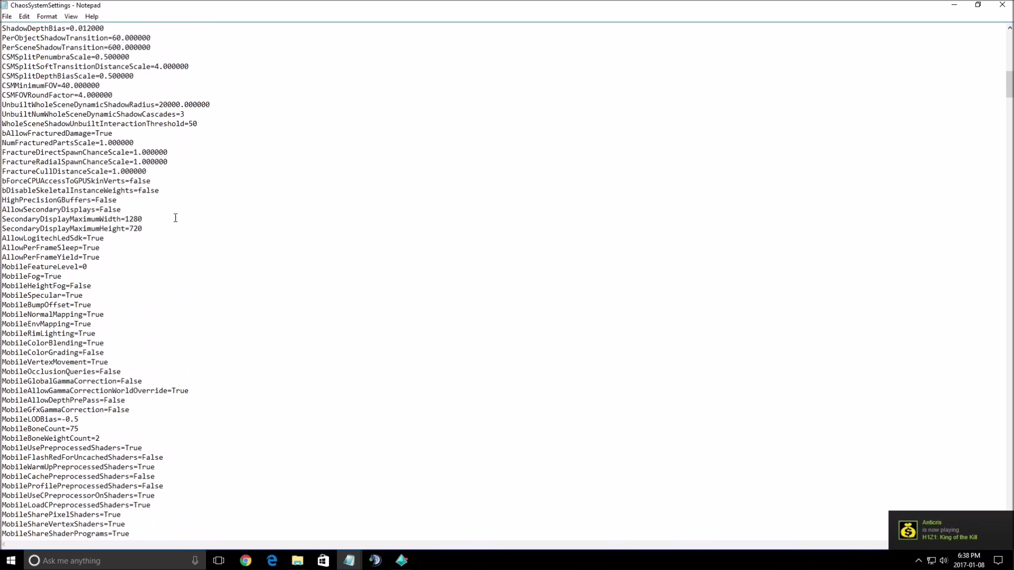
{"action": "scroll", "coordinate": [177, 217], "scroll_direction": "up", "scroll_amount": 20}
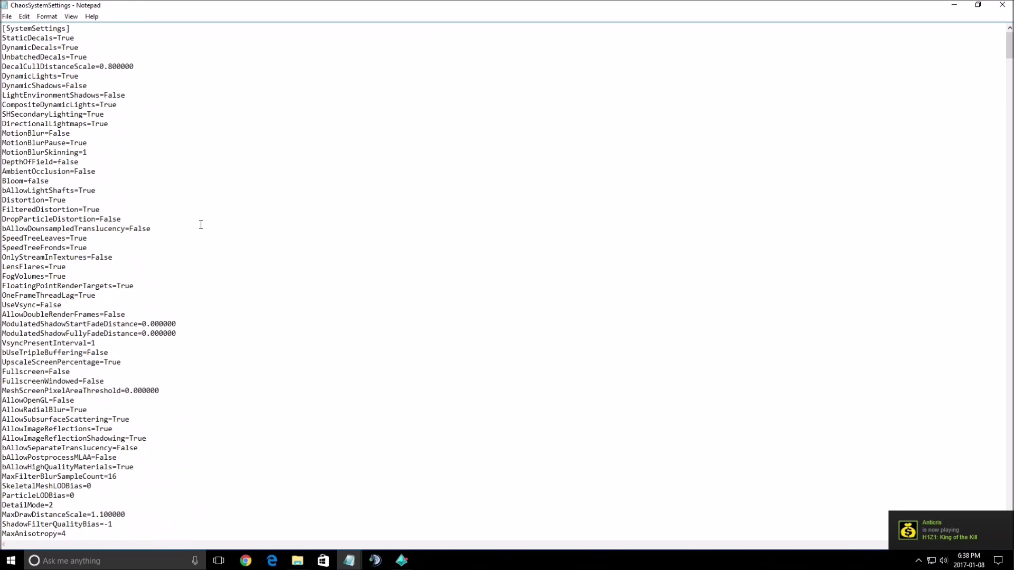